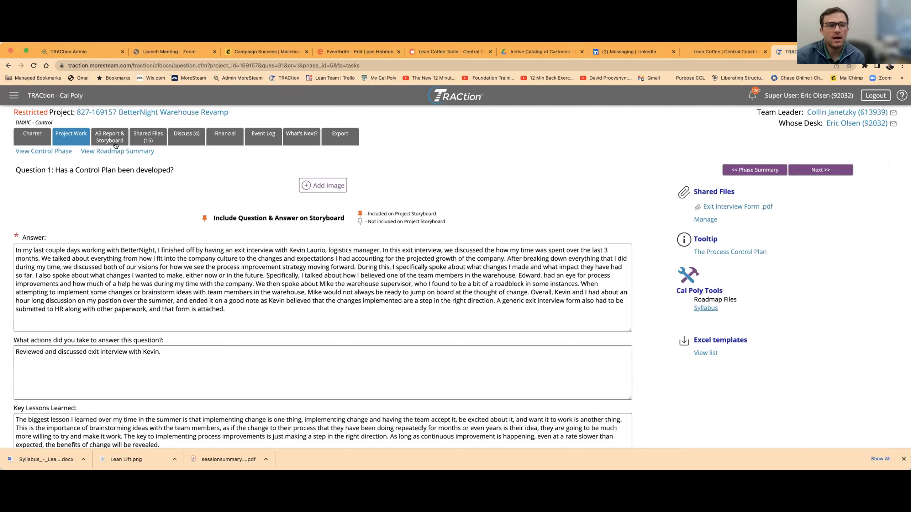
Step: Open the Reports home page and start creating a new projects report
click(13, 96)
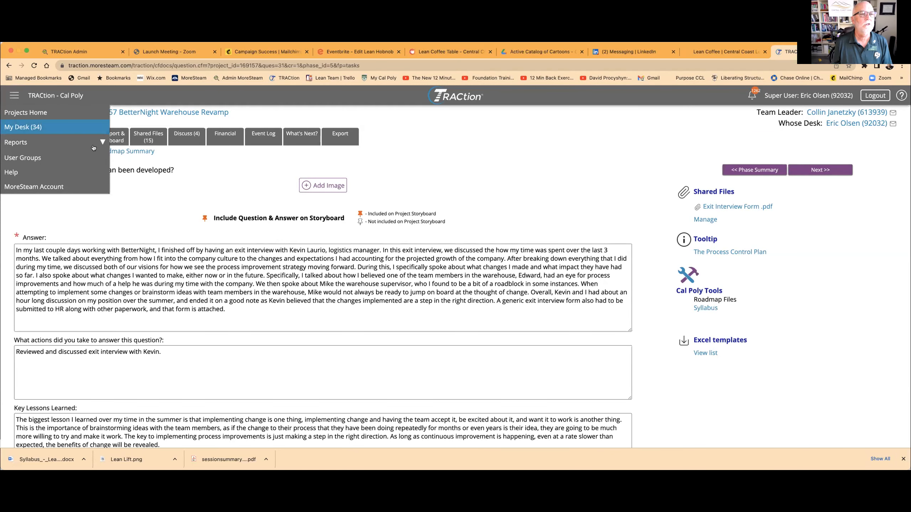
click(96, 142)
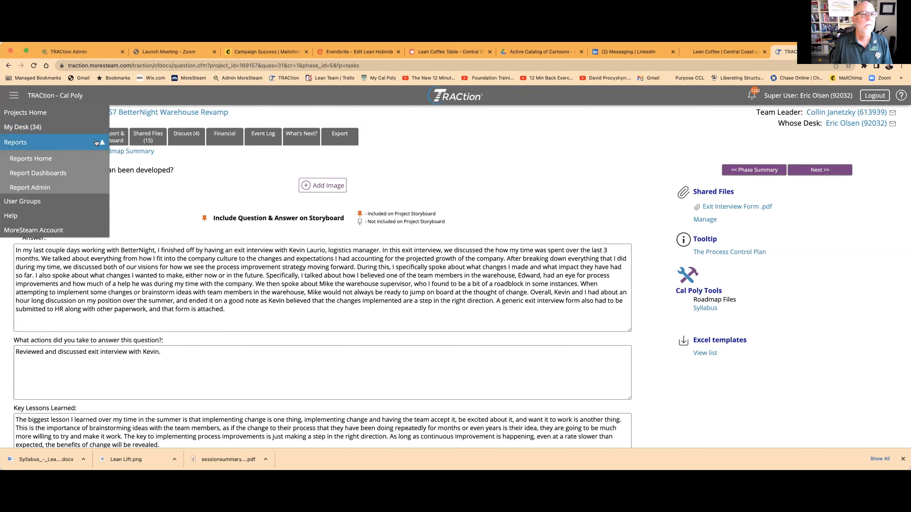
click(37, 159)
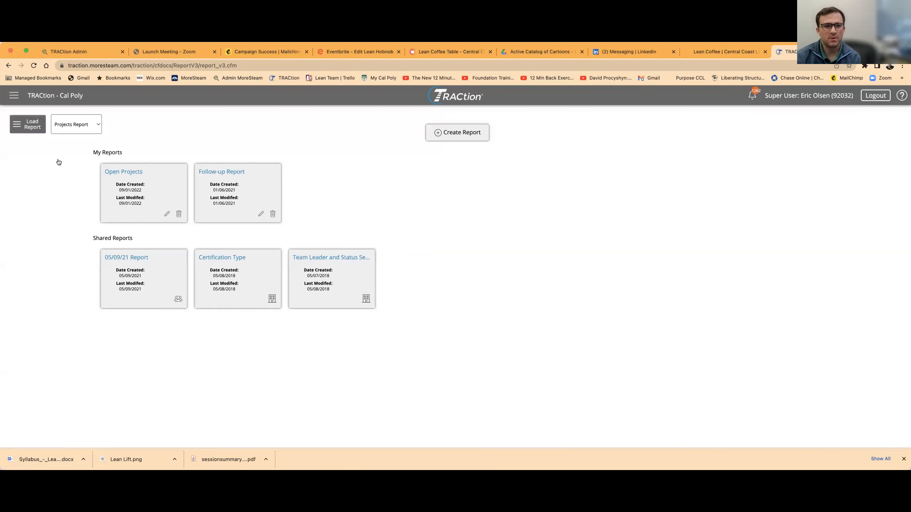
click(472, 136)
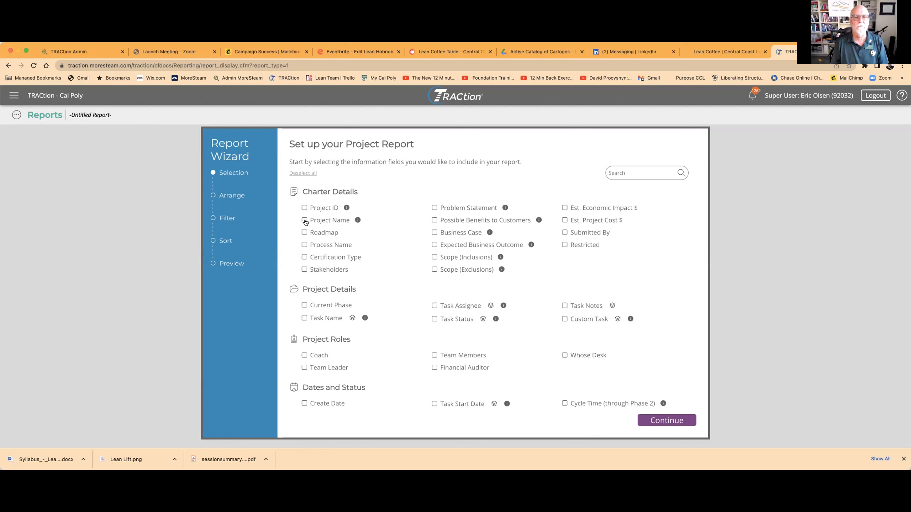
Step: Include the Project Name, Process Name, Stakeholders, Team Leader and Coach fields in the report and confirm the selection
click(305, 245)
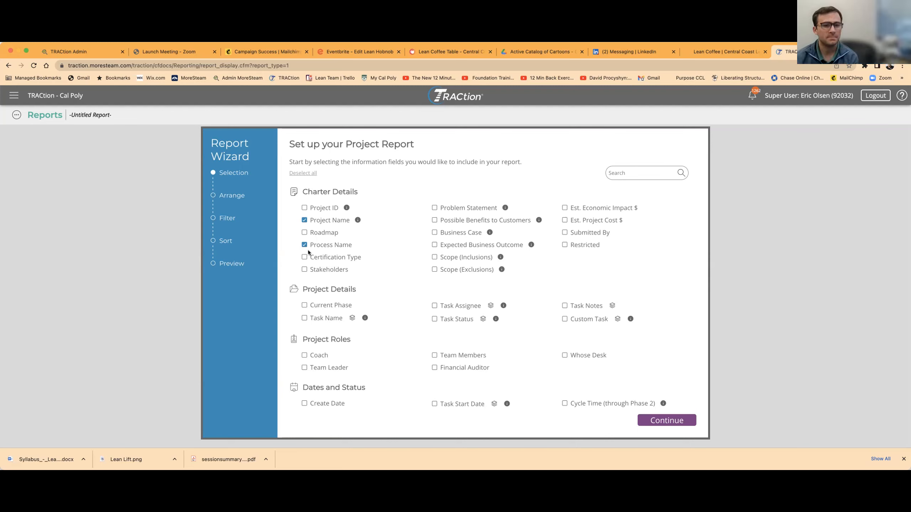
click(304, 269)
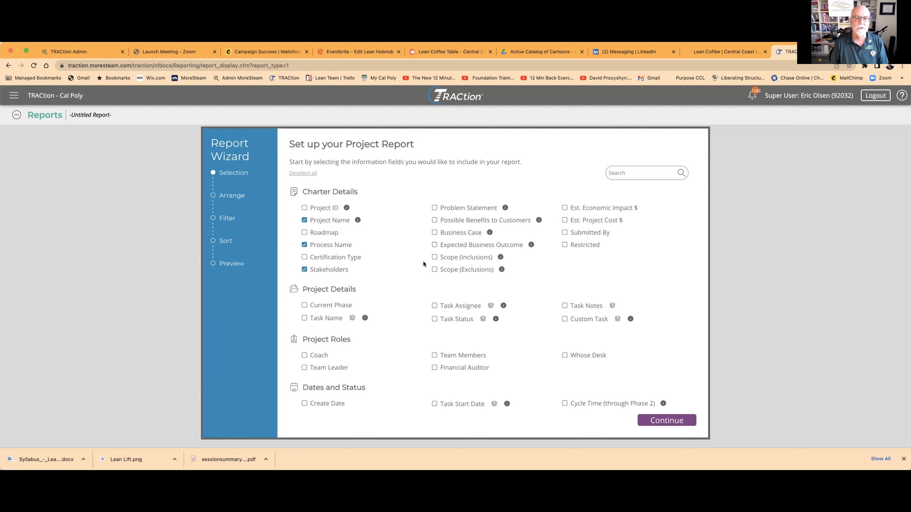
scroll(424, 265, down, 2)
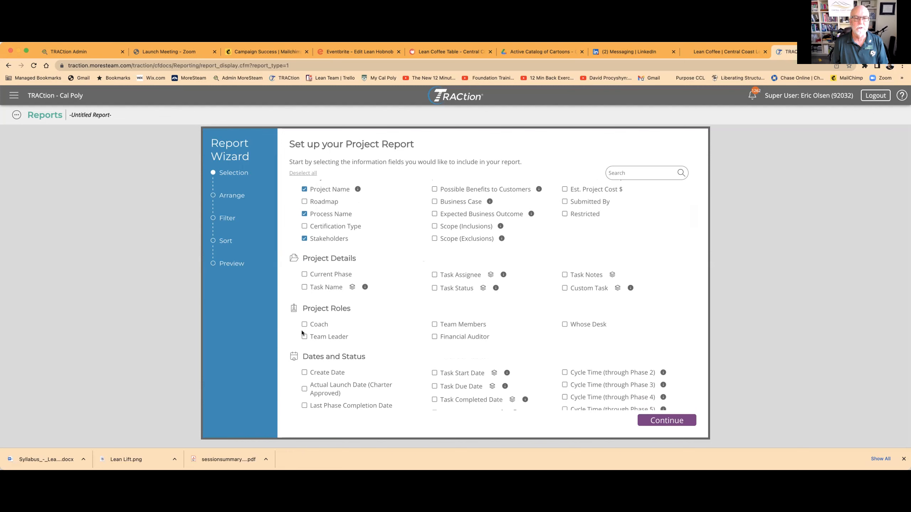
click(303, 337)
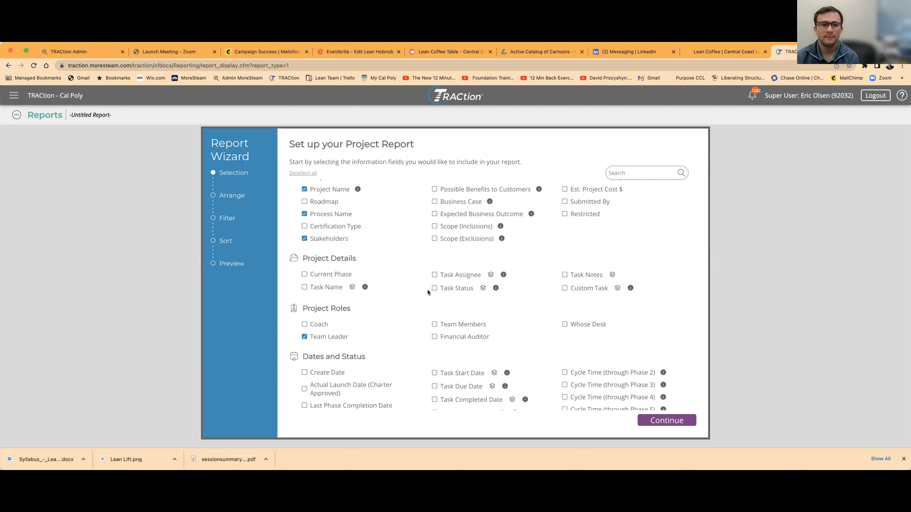
scroll(427, 291, down, 3)
click(304, 254)
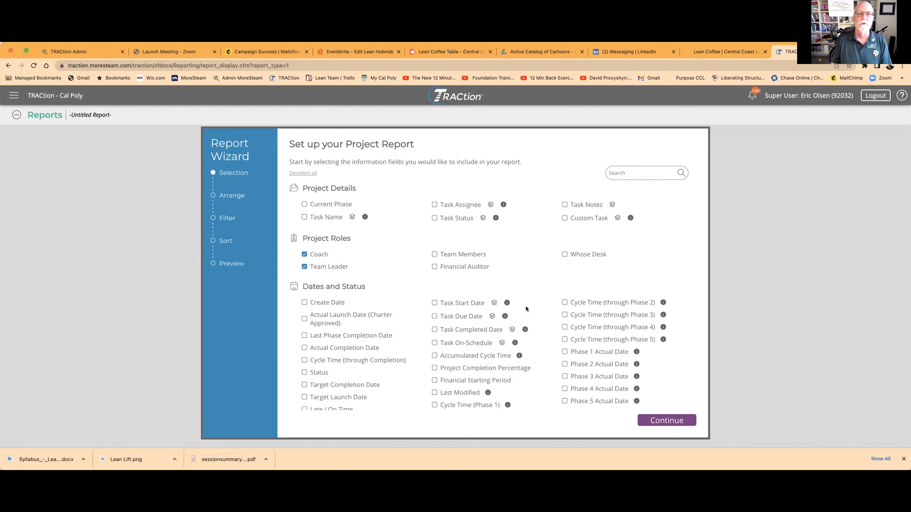
scroll(526, 308, up, 5)
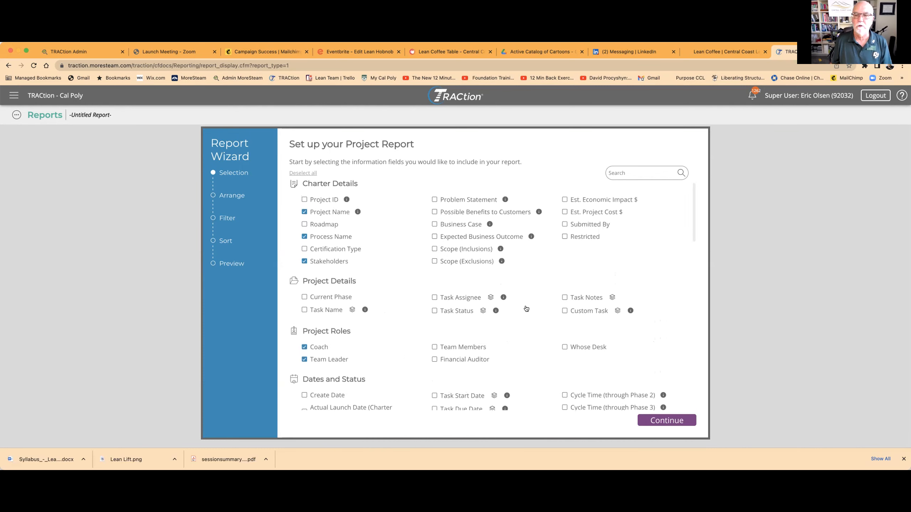
scroll(525, 308, down, 5)
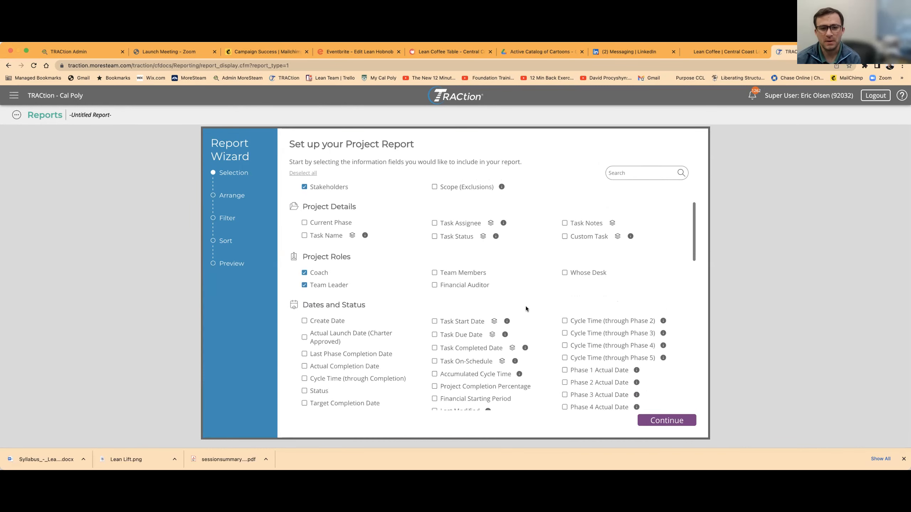
scroll(526, 309, down, 7)
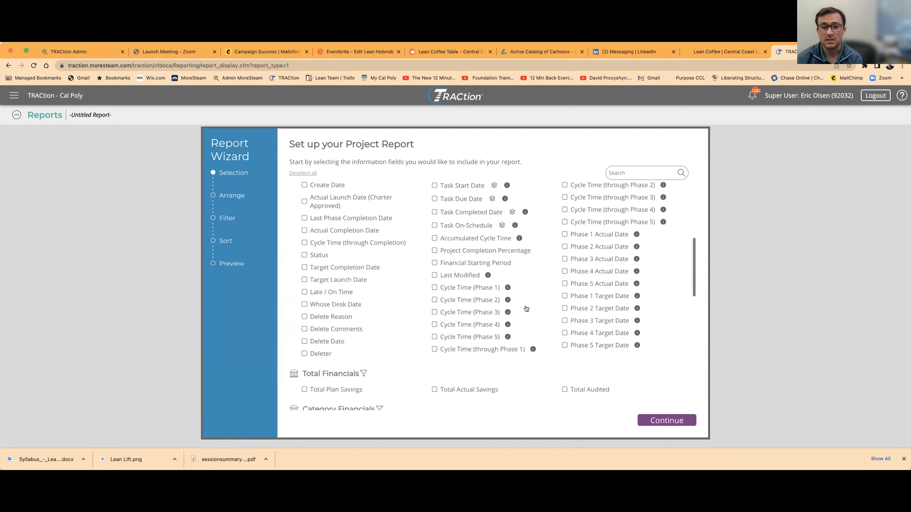
click(647, 419)
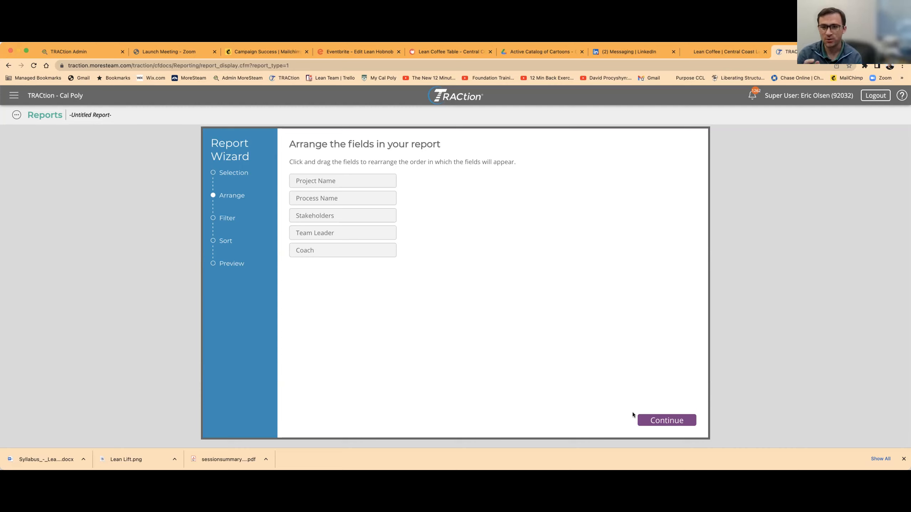
Step: Place Team Leader first in the report's field order and turn on the inclusion of restricted projects
drag(343, 233, 334, 188)
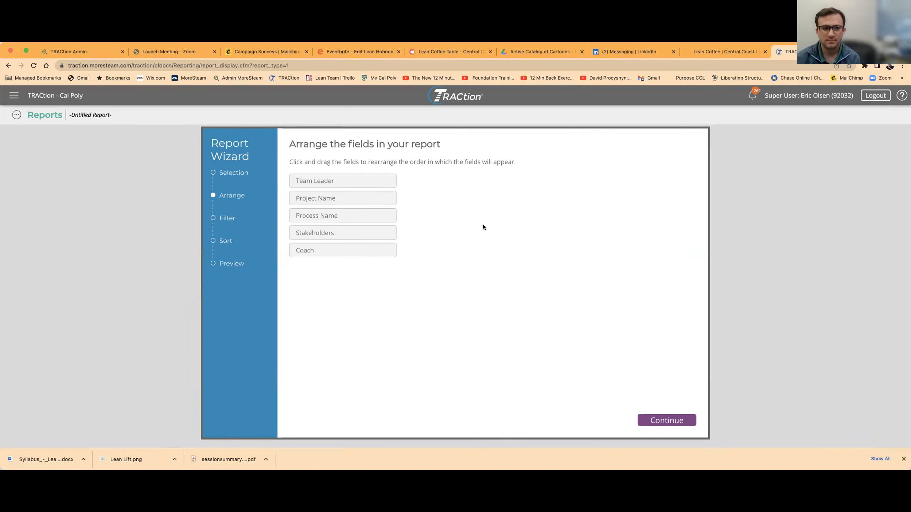
click(676, 422)
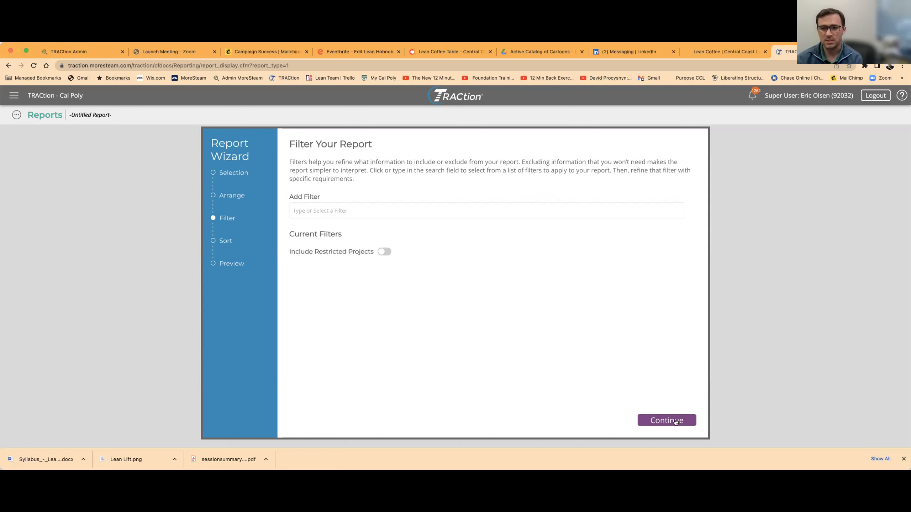
click(383, 252)
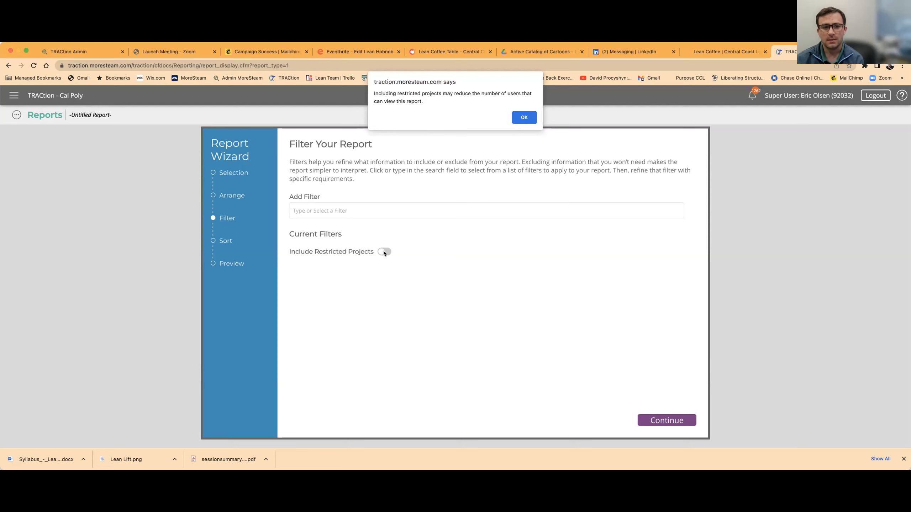
click(524, 118)
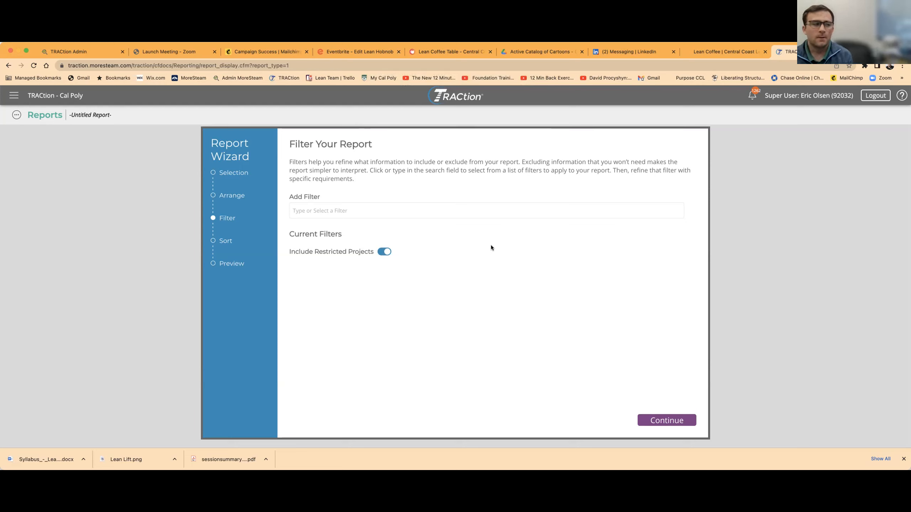
Step: Add a Status filter that includes records with the status Charter or Active
click(312, 211)
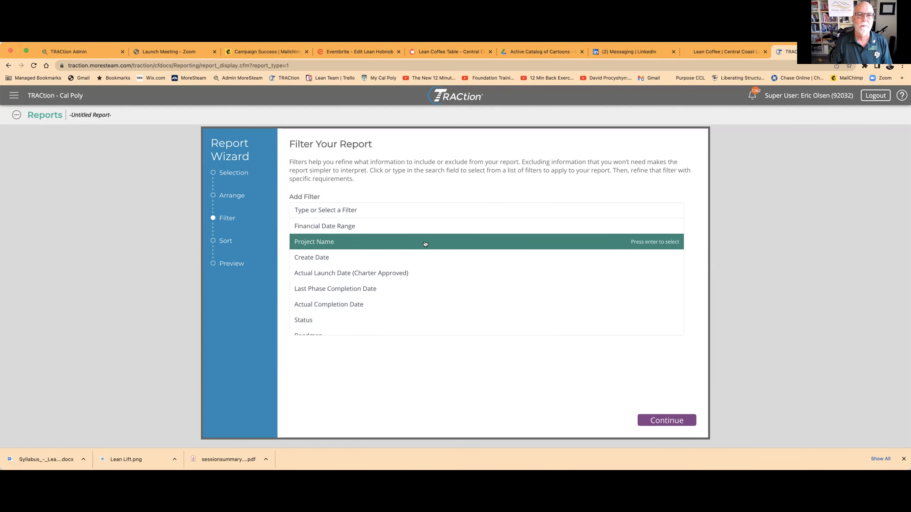
scroll(425, 244, down, 2)
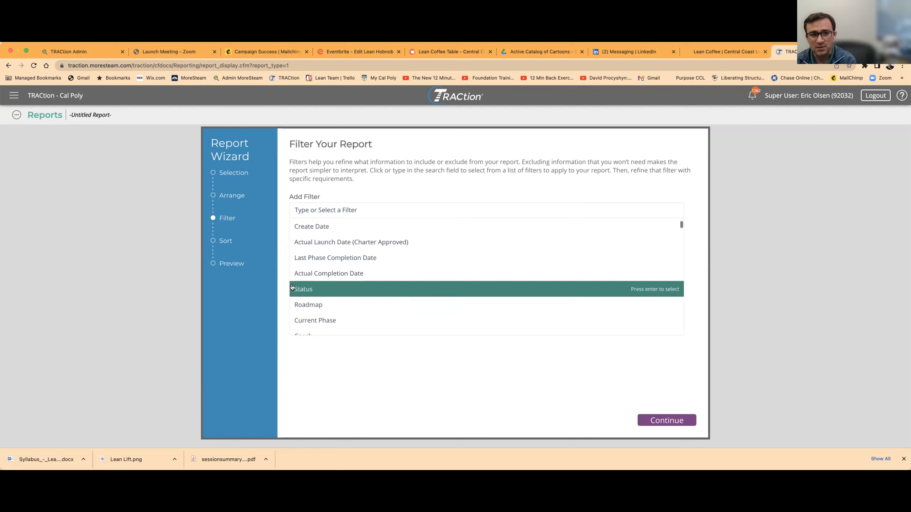
click(297, 289)
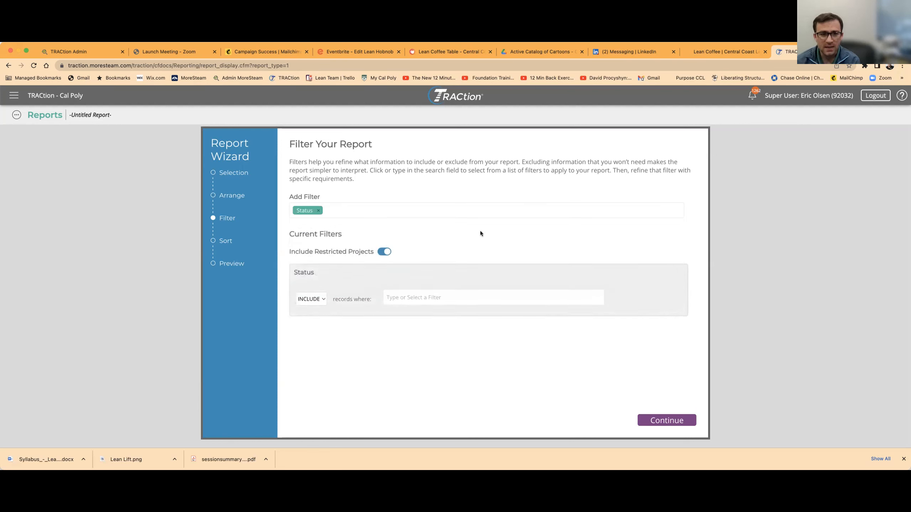
click(321, 299)
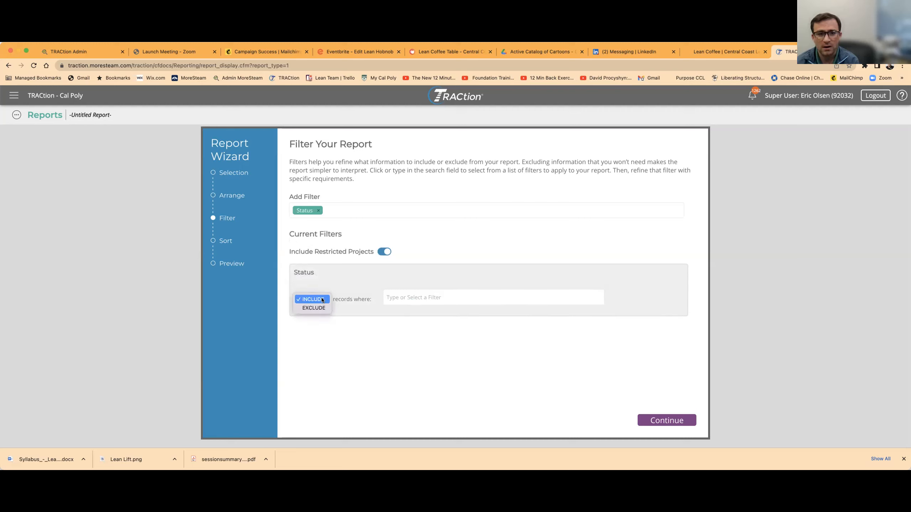
click(321, 299)
click(393, 297)
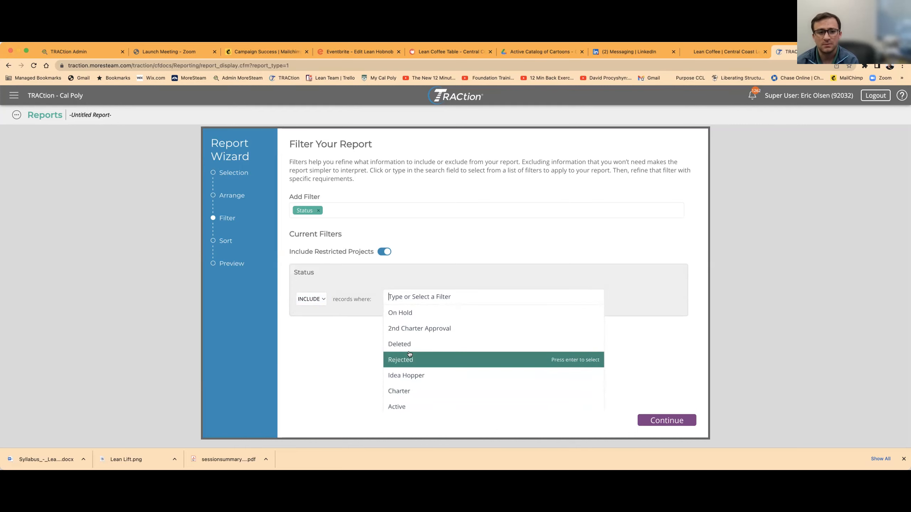
click(404, 391)
click(455, 298)
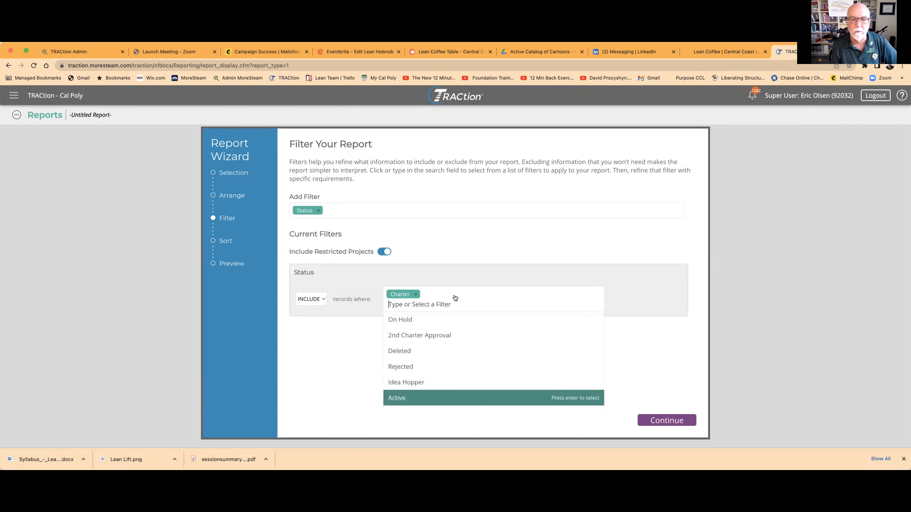
click(398, 398)
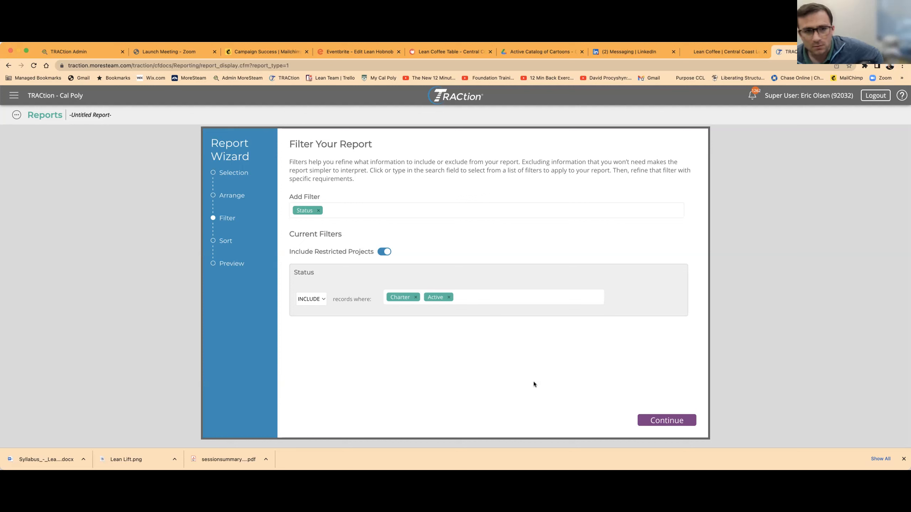
click(676, 422)
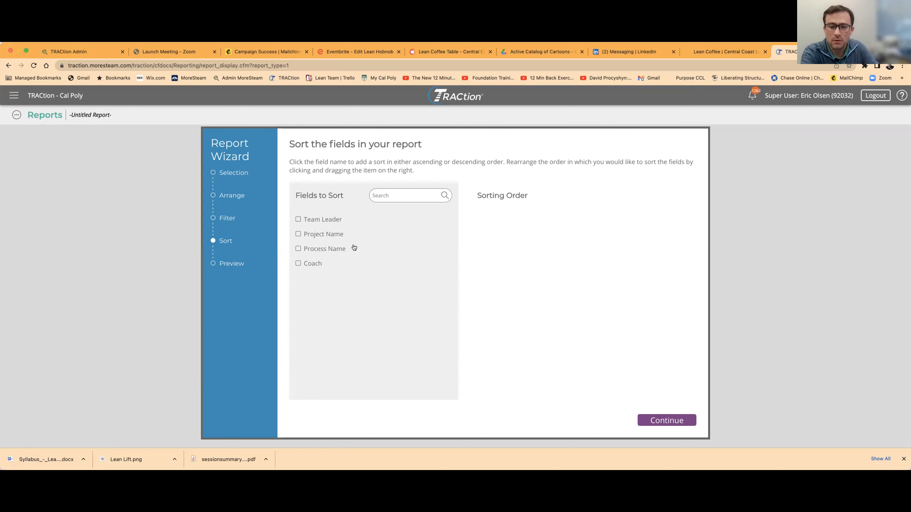
Step: Sort the report by Team Leader from A to Z and run it
click(297, 219)
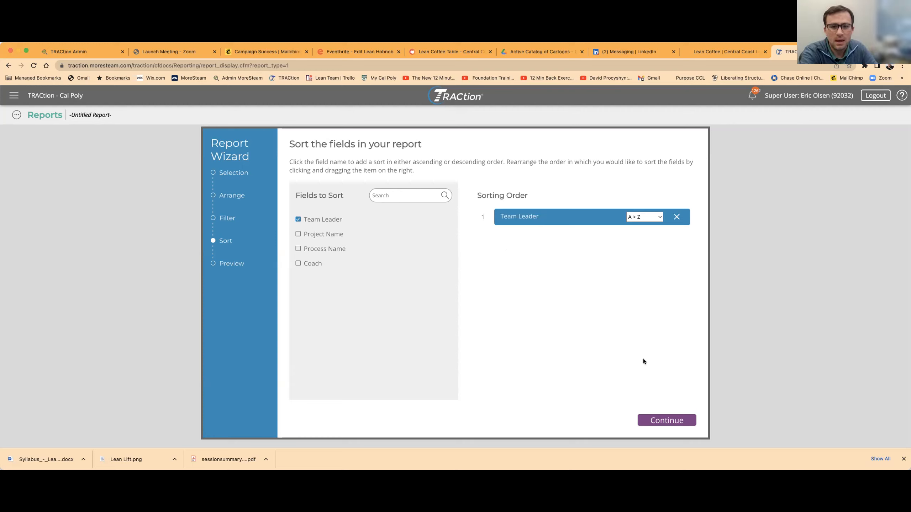
click(682, 422)
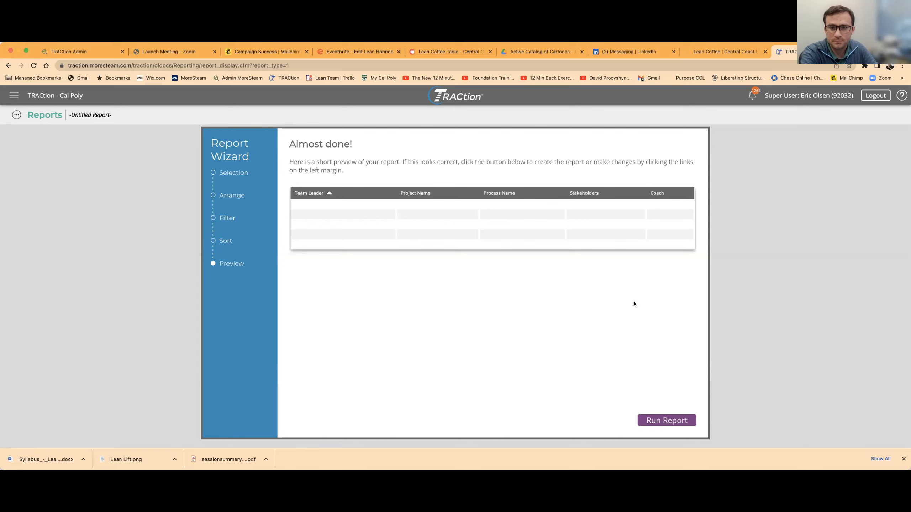
click(673, 424)
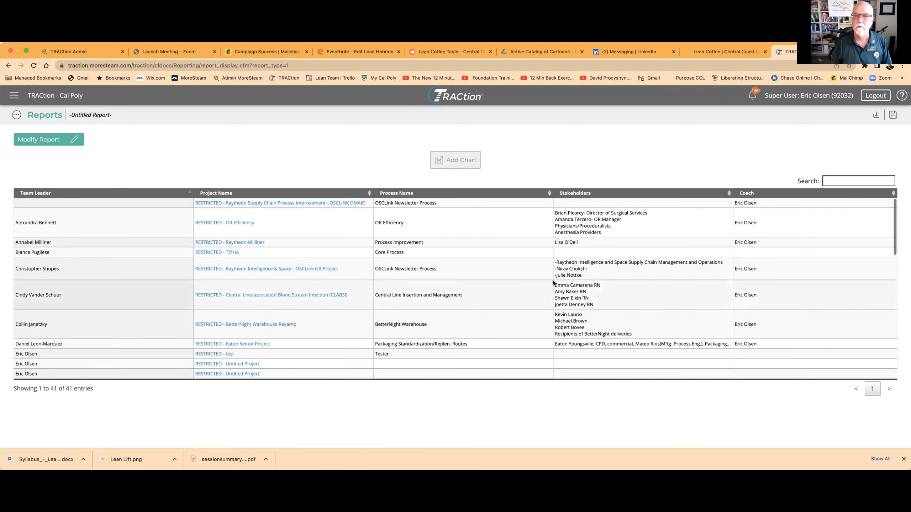
Step: Look through the report's rows for team leaders, project names, process names, stakeholders and coaches
scroll(552, 280, down, 5)
scroll(553, 283, down, 5)
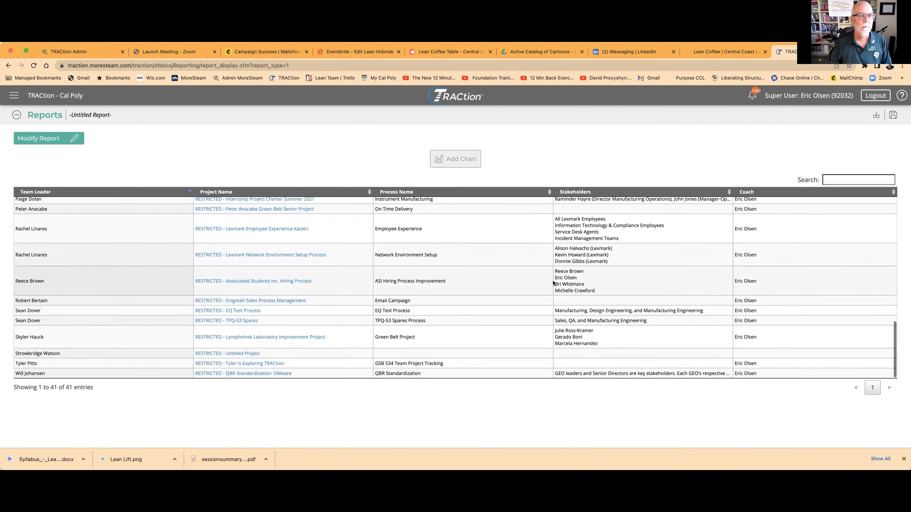
scroll(553, 283, up, 10)
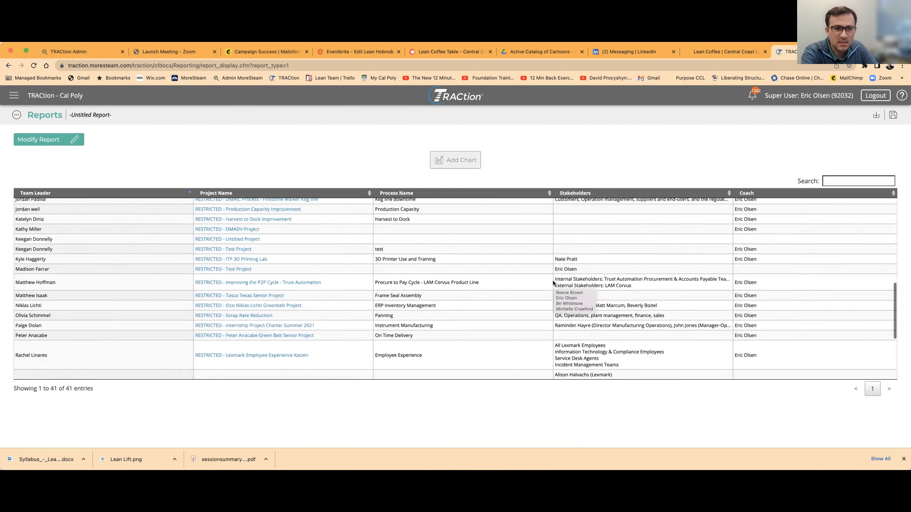
scroll(553, 283, up, 3)
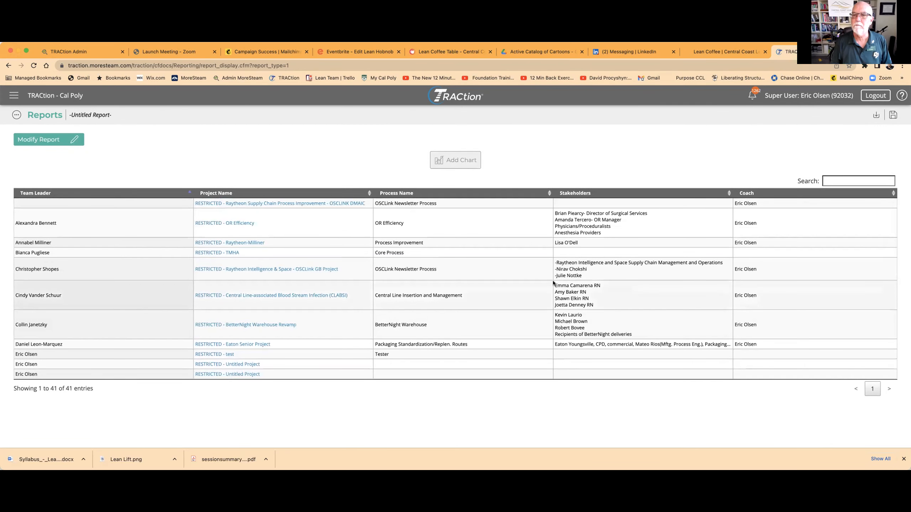
scroll(669, 307, down, 5)
scroll(668, 307, down, 1)
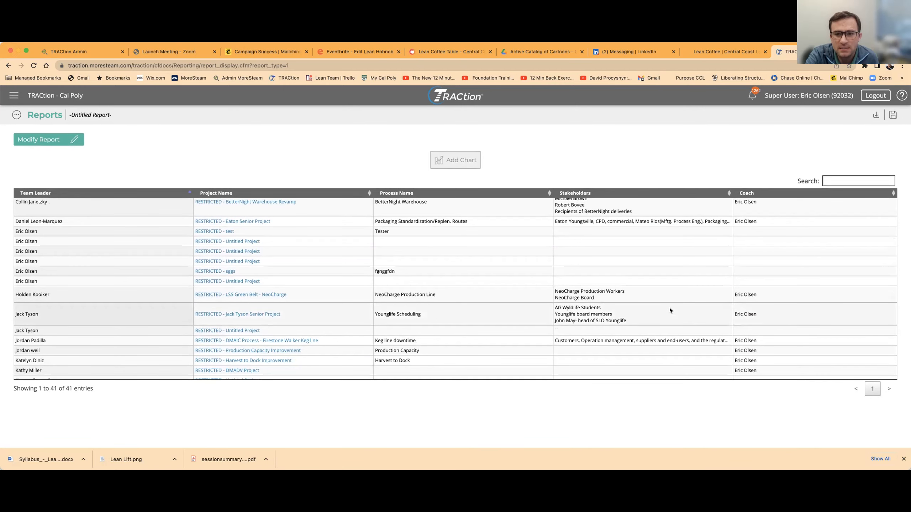
scroll(669, 307, up, 6)
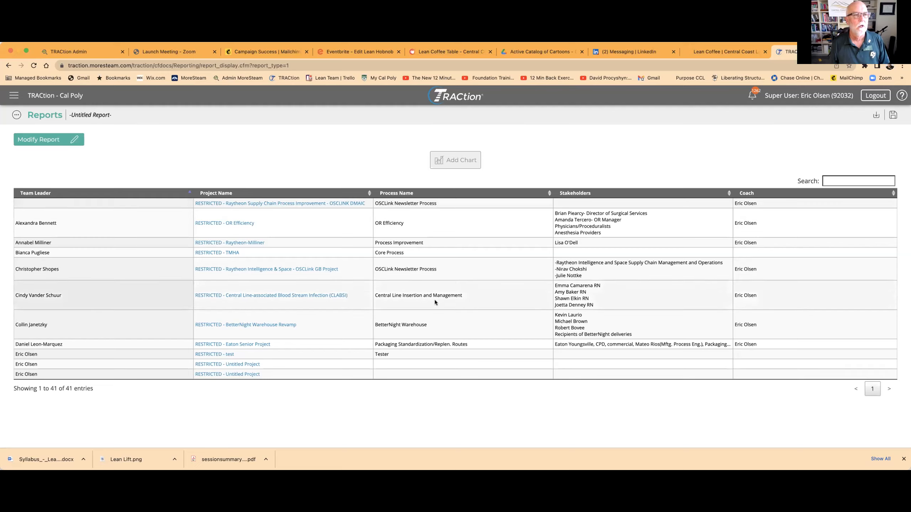
scroll(619, 262, down, 5)
scroll(619, 261, down, 3)
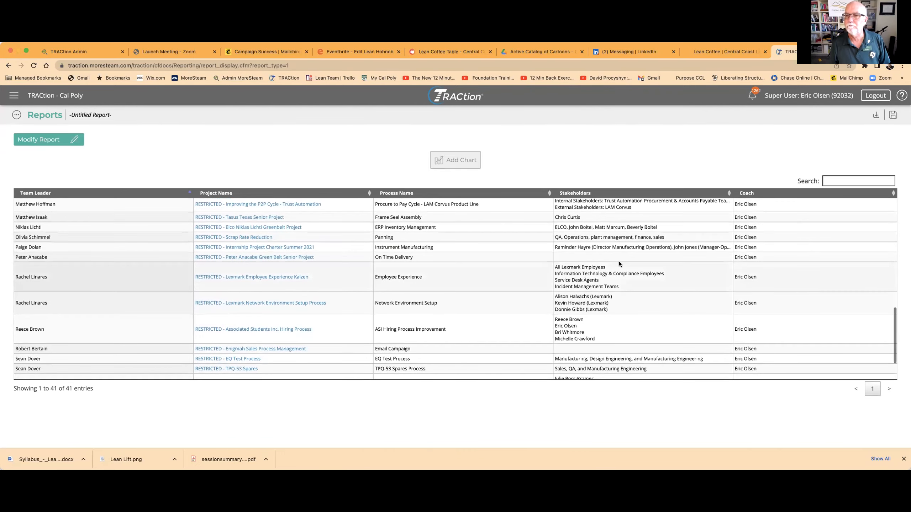
scroll(619, 261, up, 4)
scroll(619, 261, up, 4)
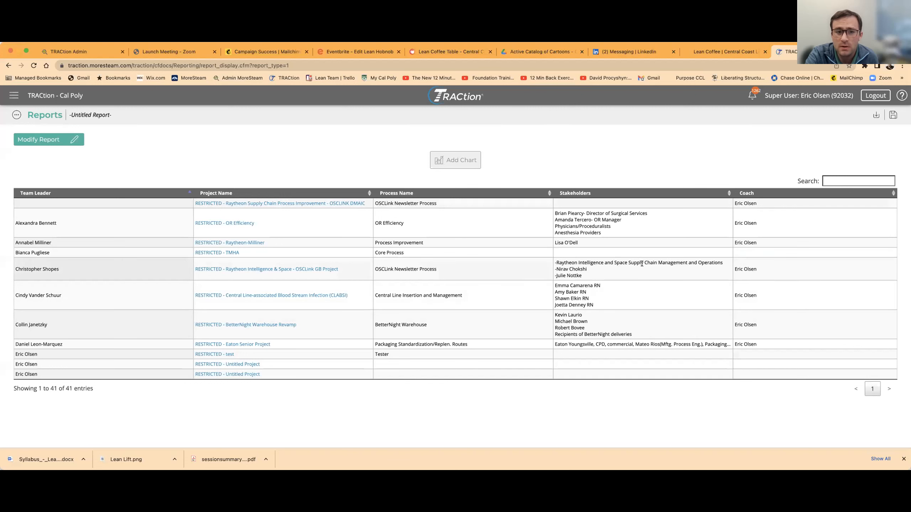
Step: Open the save settings for the untitled report and name it Baseline Report
click(893, 116)
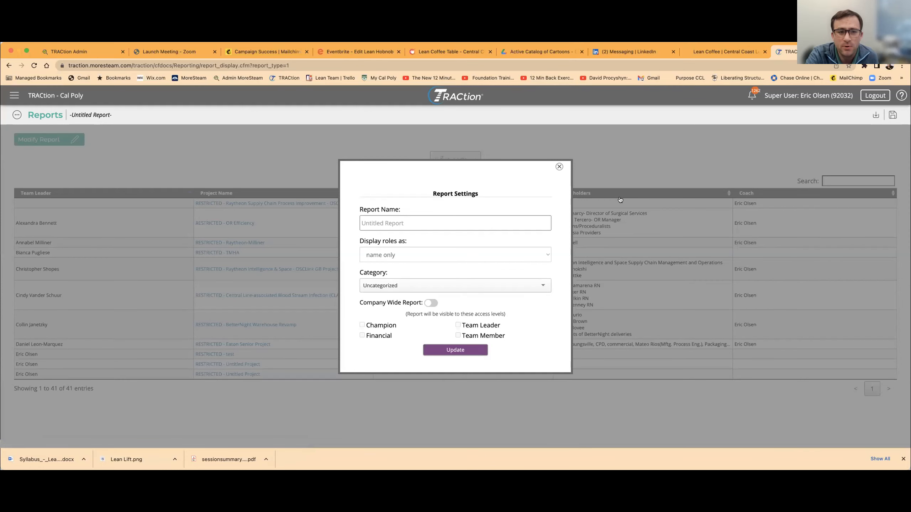
click(386, 221)
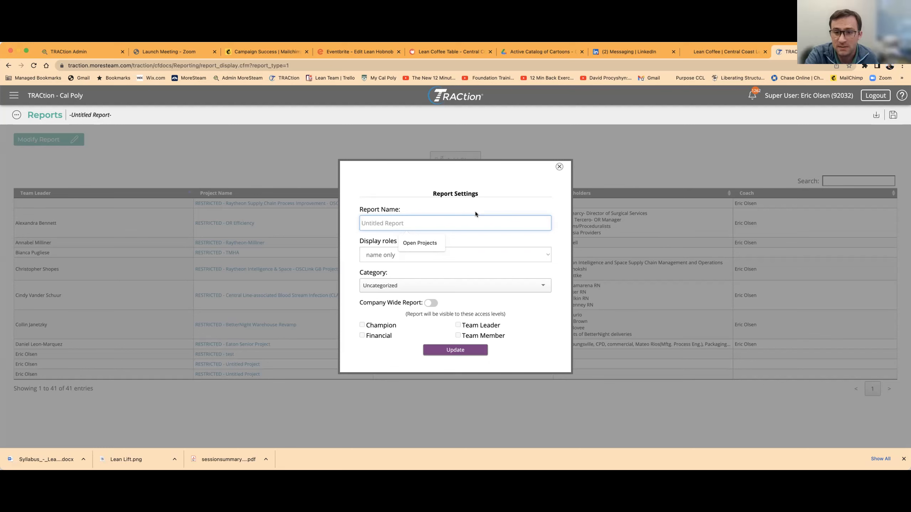
text(Base)
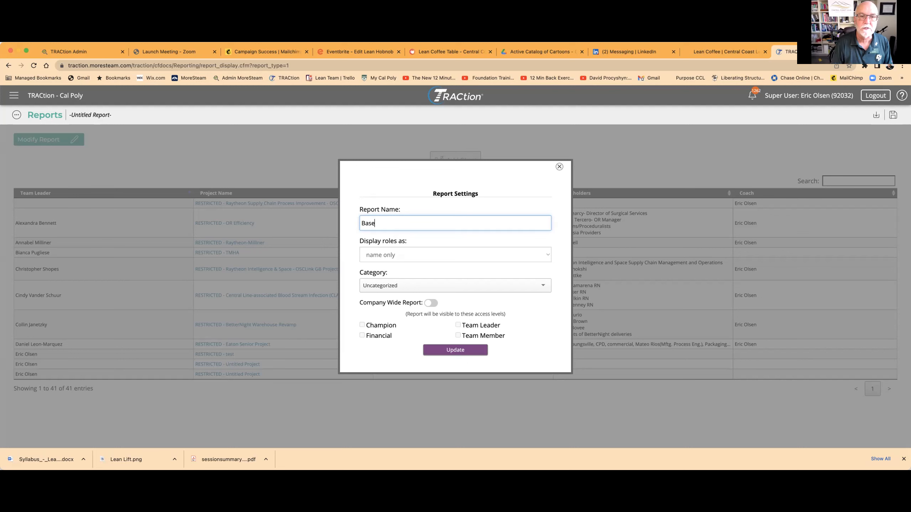
text(line Report)
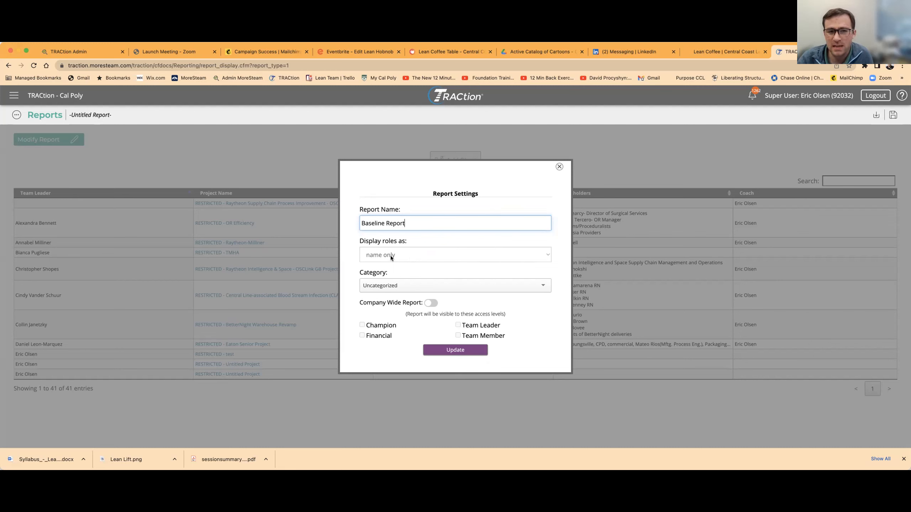
Step: Keep roles displayed as name only and the category Uncategorized, and save the report settings
click(545, 255)
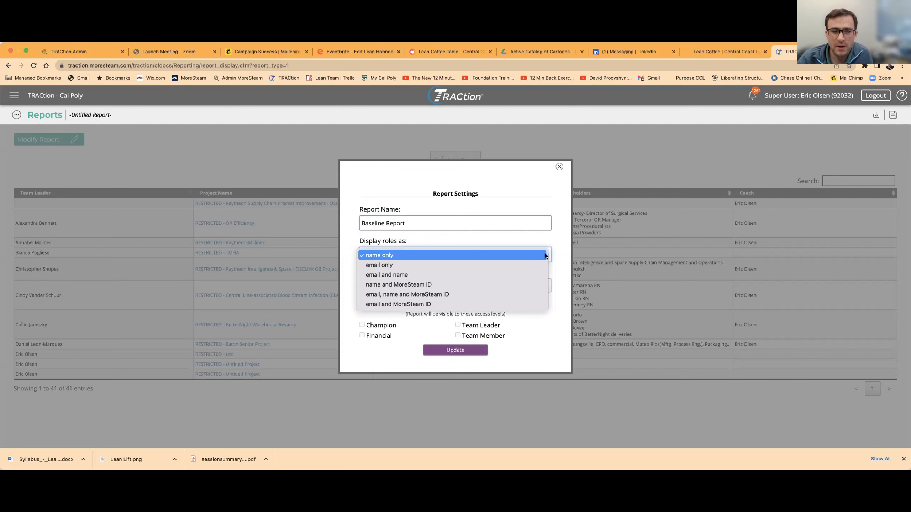
click(379, 255)
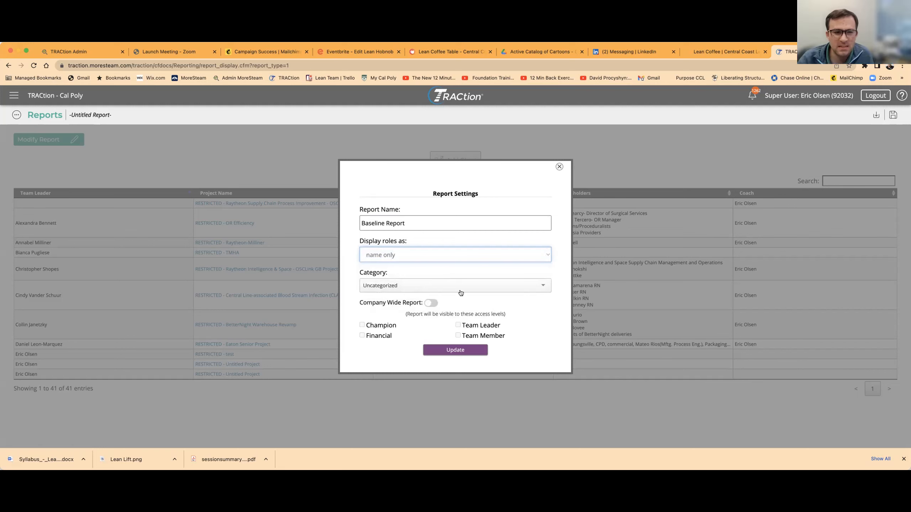
click(543, 286)
click(543, 285)
click(543, 285)
click(487, 287)
click(483, 286)
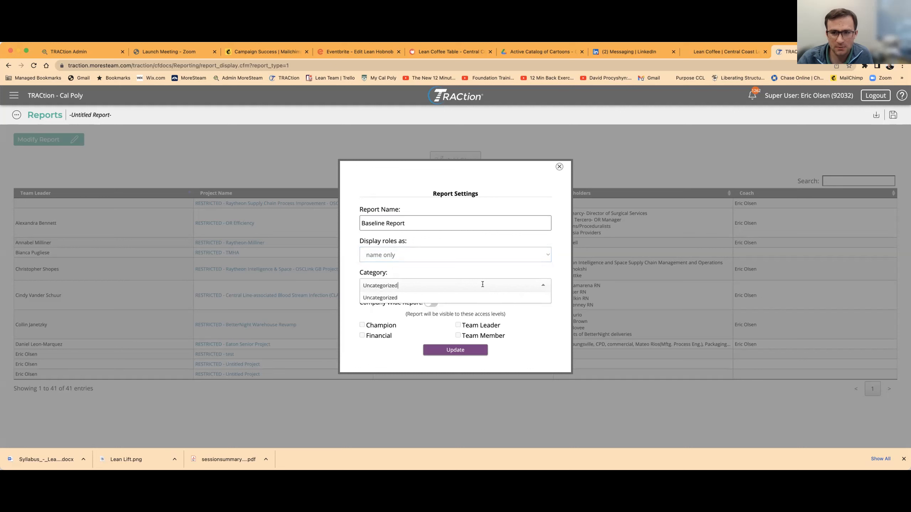
click(444, 270)
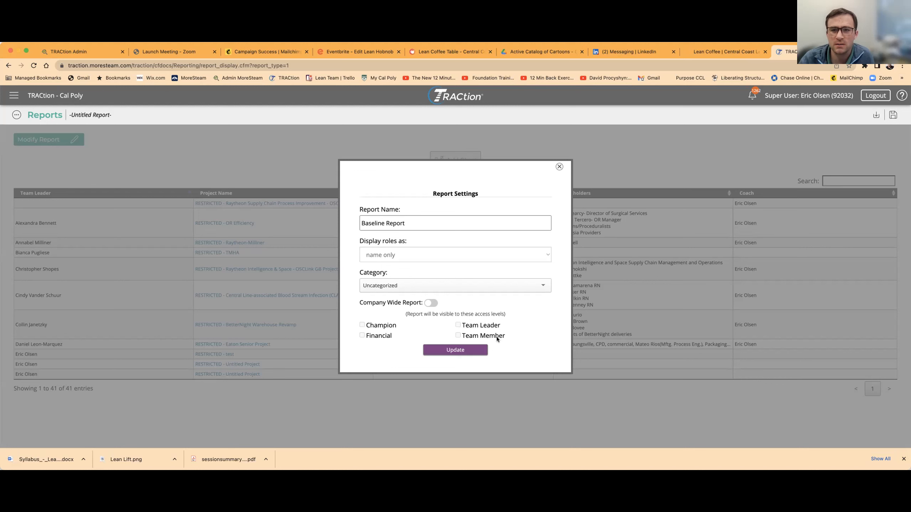
click(453, 350)
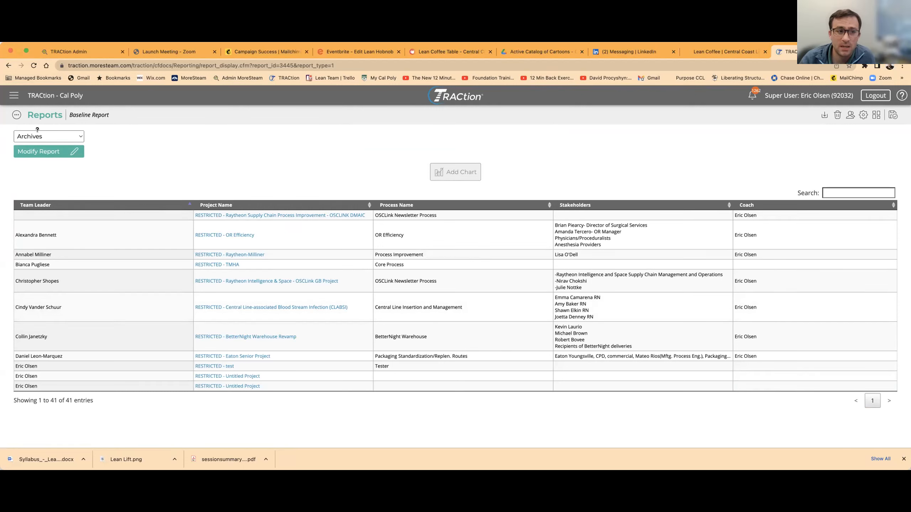
Step: Open the saved Baseline Report from Reports Home and open its BetterNight Warehouse Revamp project
click(13, 97)
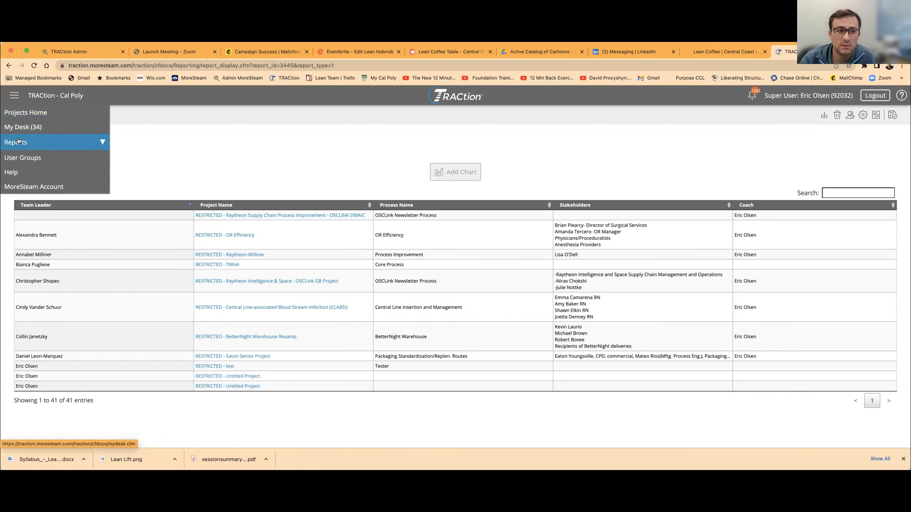
click(10, 145)
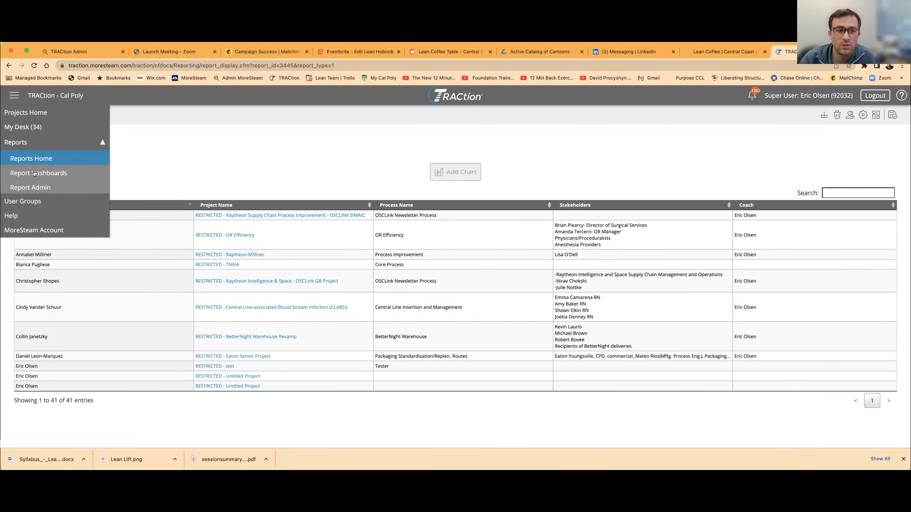
click(38, 160)
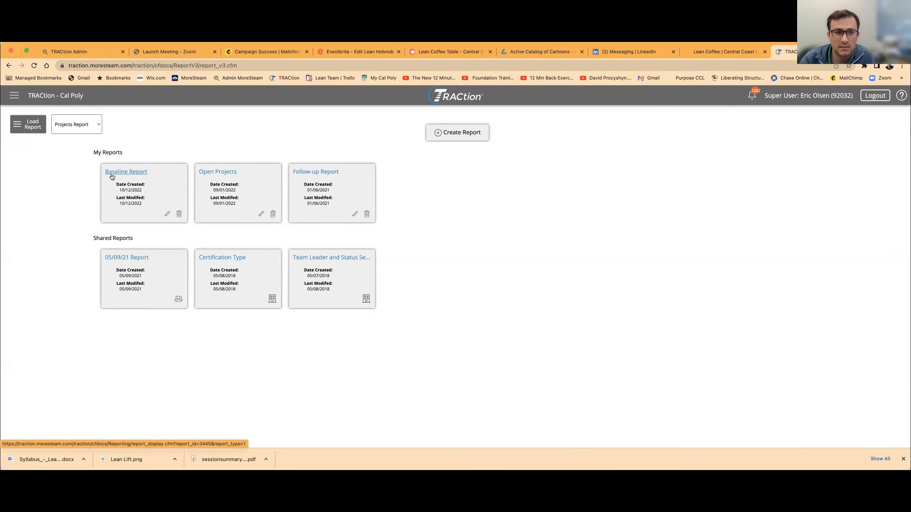
click(129, 173)
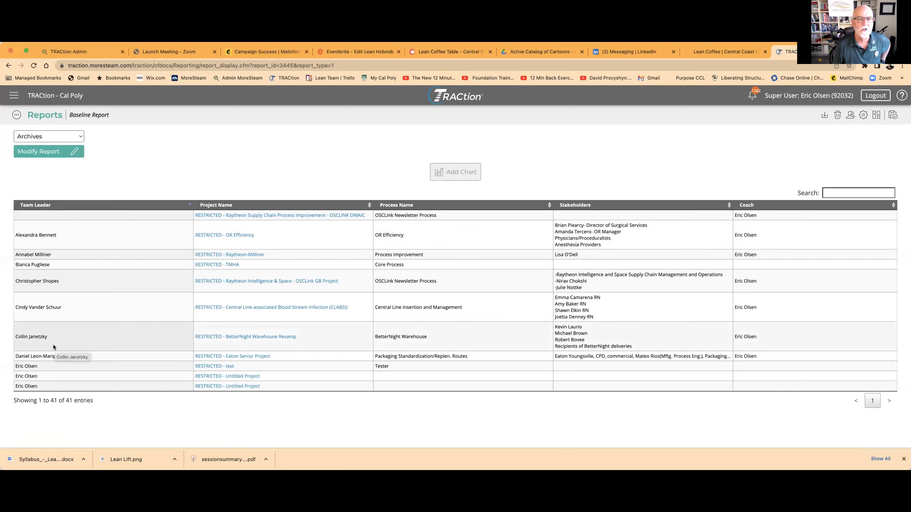
click(221, 337)
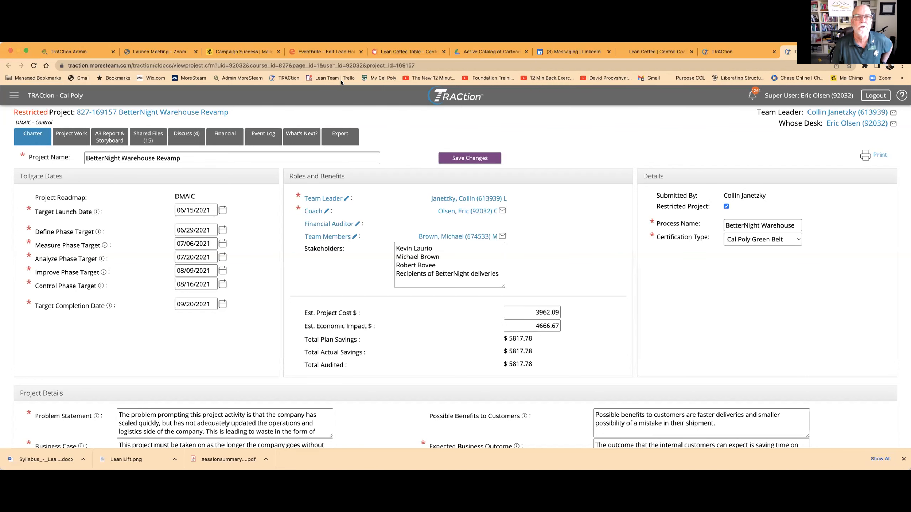
Step: Leave the project for the TRACtion projects home and reopen Baseline Report from Reports Home
click(288, 78)
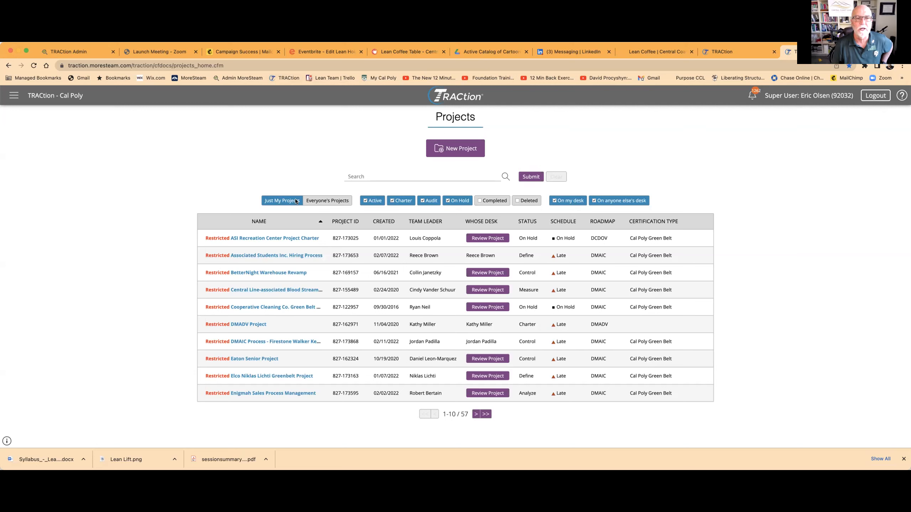
click(13, 96)
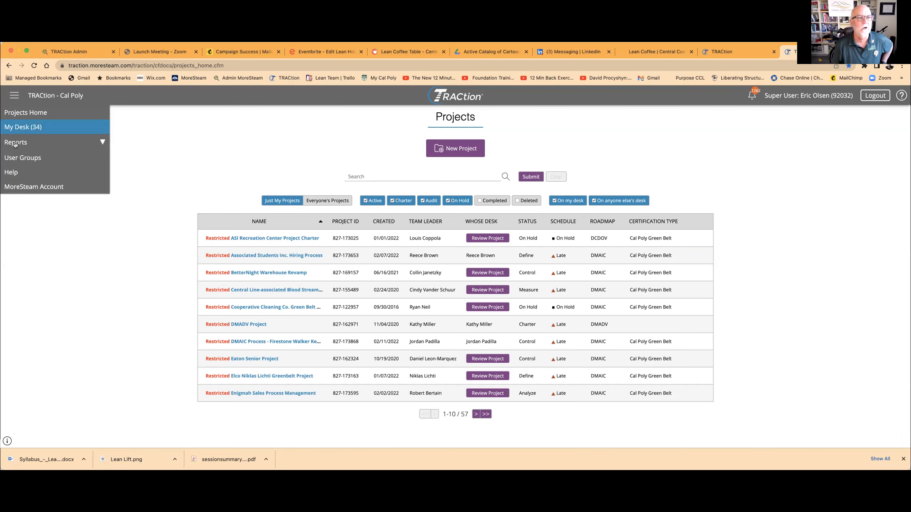
click(51, 143)
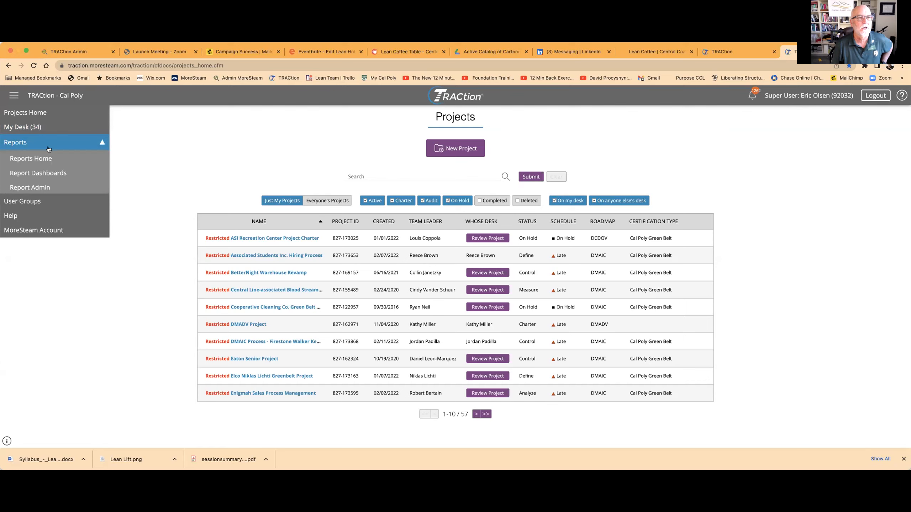
click(45, 159)
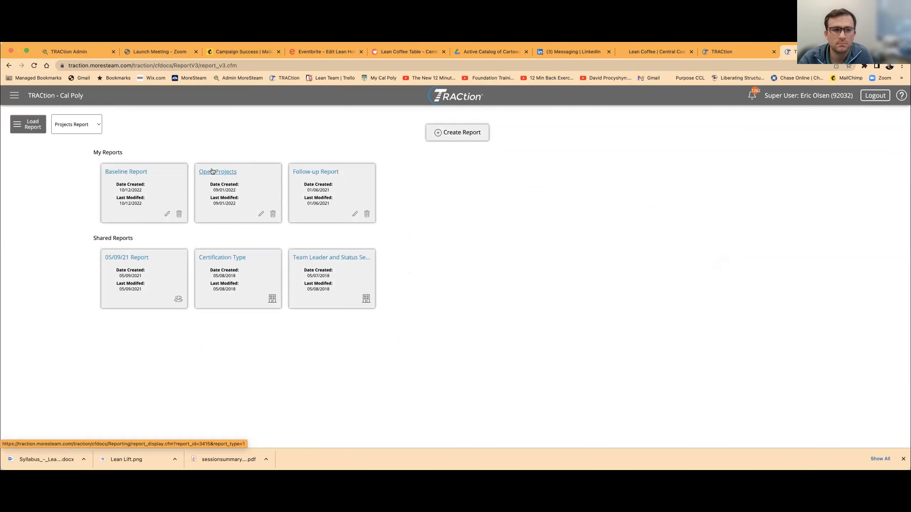
click(136, 171)
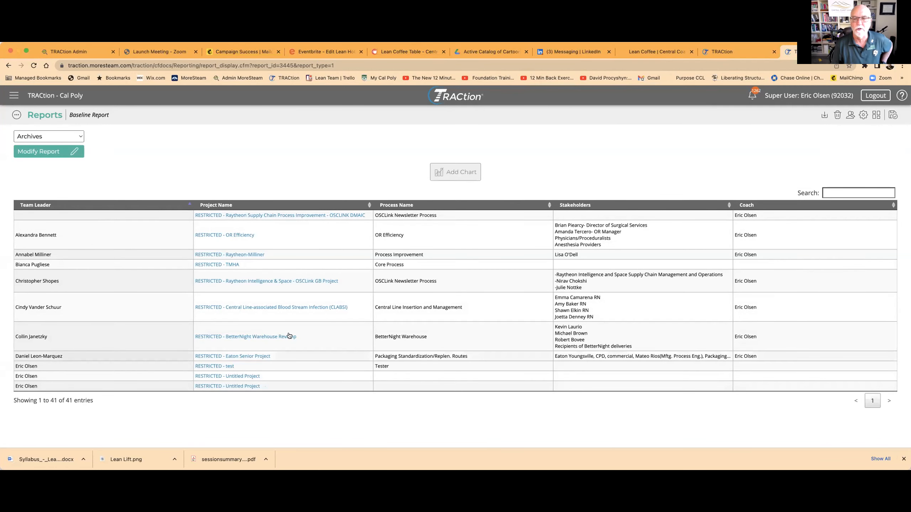
Step: Look through the Baseline Report's rows and search them for a team leader by last name
scroll(289, 335, down, 15)
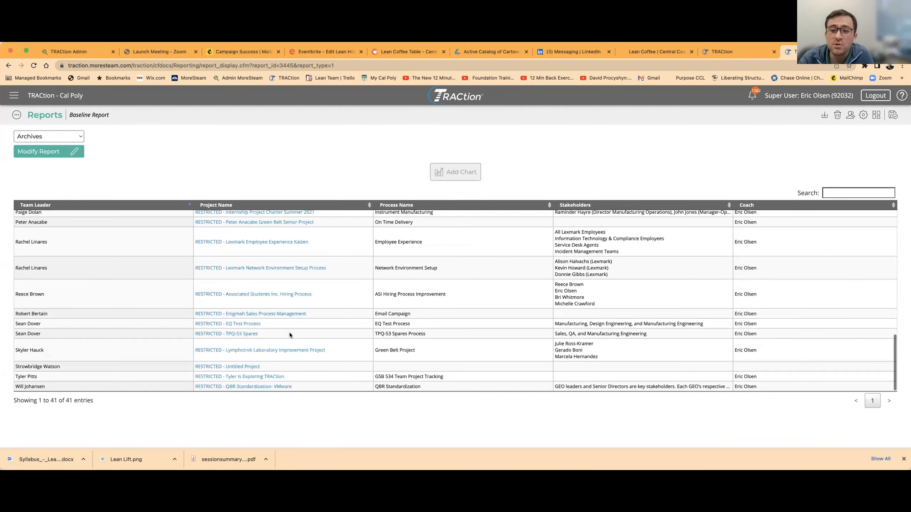
scroll(288, 332, up, 15)
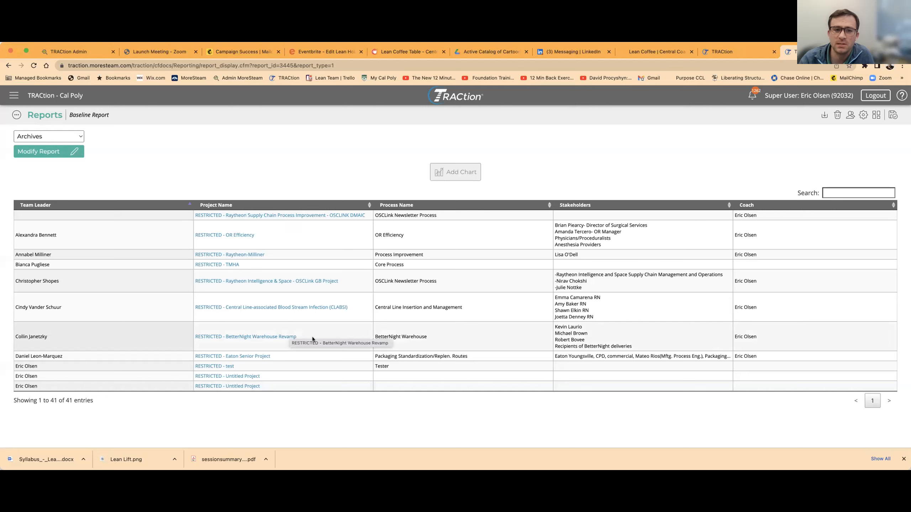
click(828, 193)
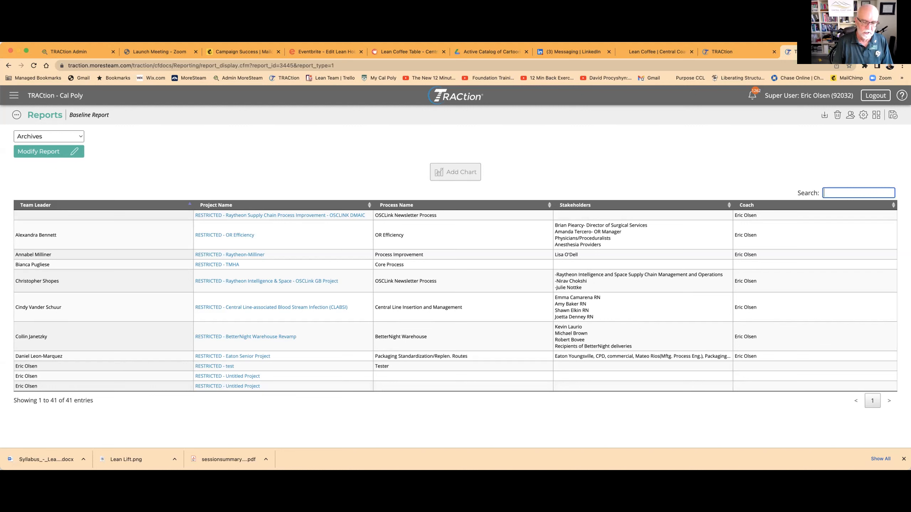
text(s)
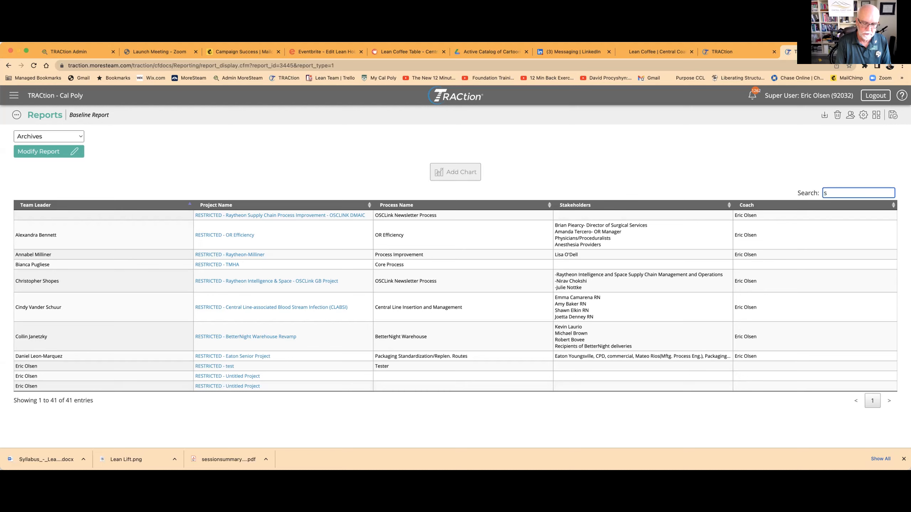
text(hopes)
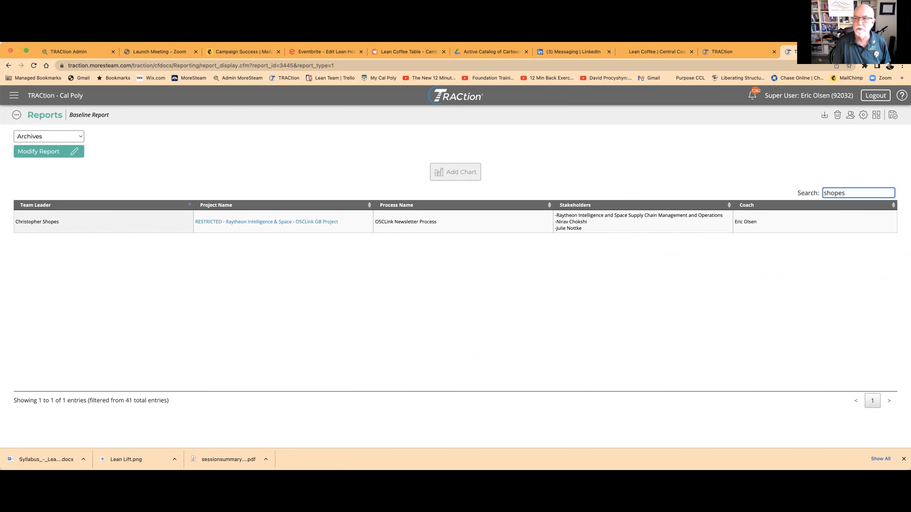